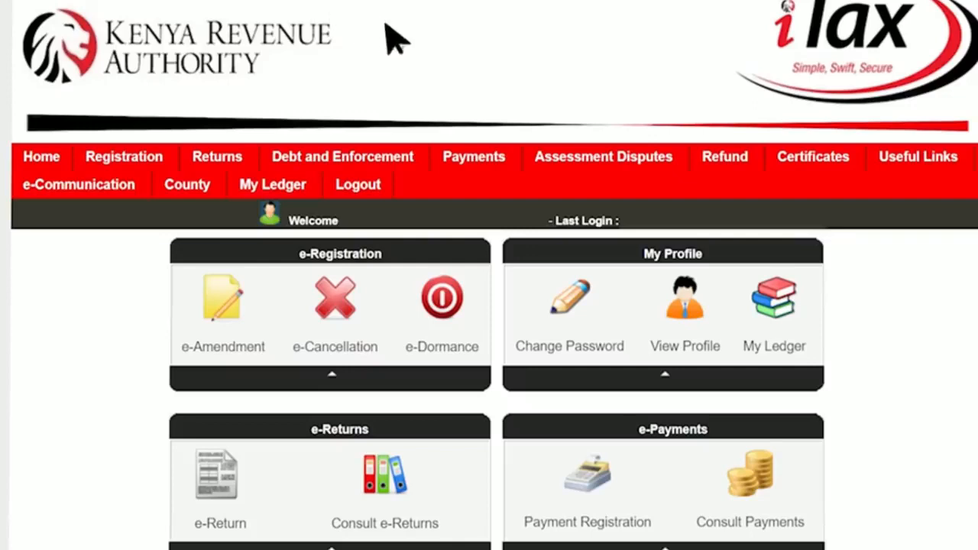
File a new Income Tax - Resident Individual return and download its Excel return form.
{"action": "mouse_move", "coordinate": [252, 160]}
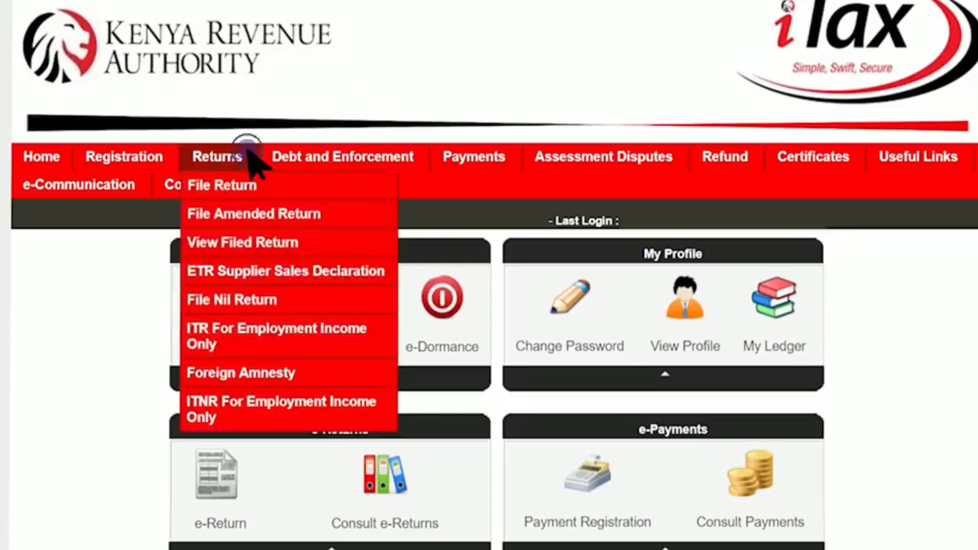
{"action": "left_click", "coordinate": [264, 187]}
{"action": "left_click", "coordinate": [535, 393]}
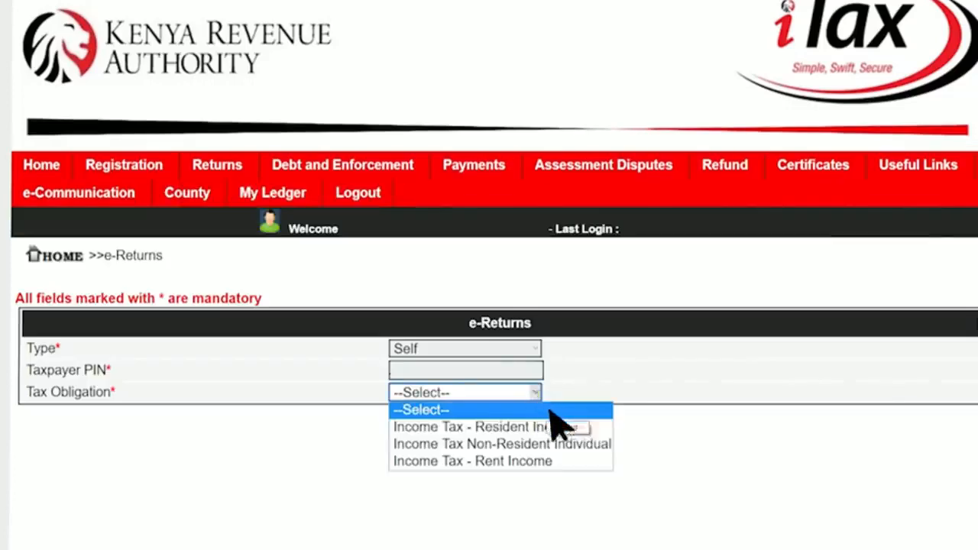
{"action": "left_click", "coordinate": [596, 427]}
{"action": "left_click", "coordinate": [527, 439]}
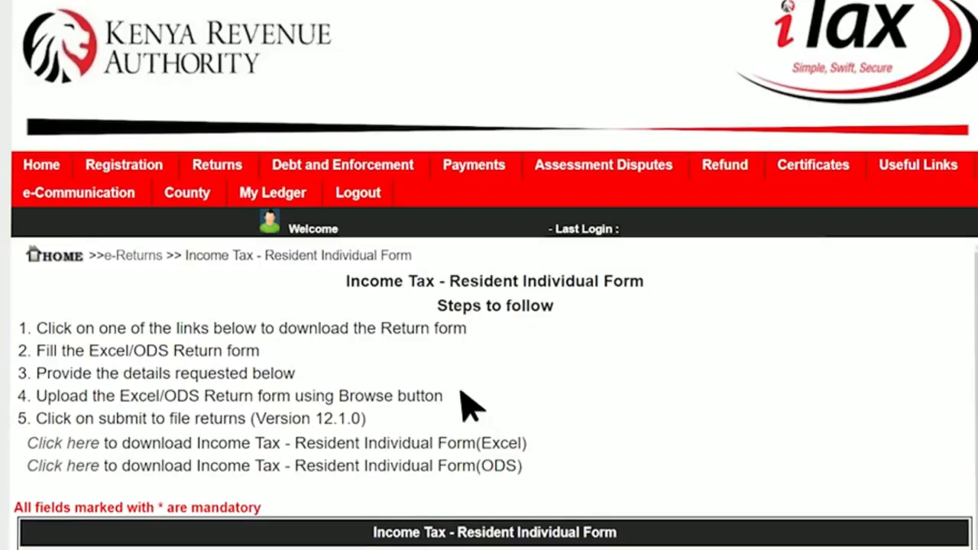
{"action": "left_click", "coordinate": [97, 433]}
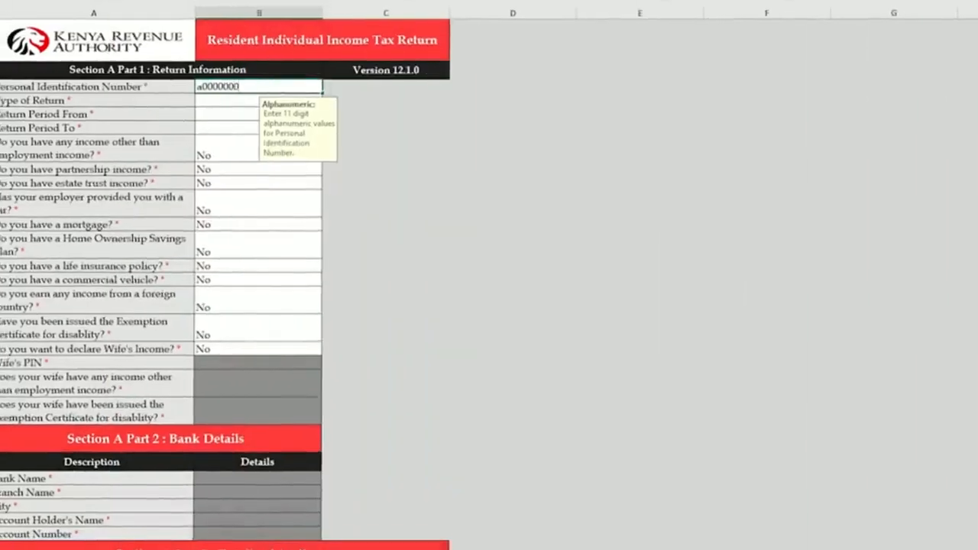
Enter the taxpayer PIN and set the Type of Return to Original.
{"action": "type", "text": "05x"}
{"action": "key", "text": "Return"}
{"action": "left_click", "coordinate": [328, 101]}
{"action": "left_click", "coordinate": [229, 110]}
Set the return period from 01/01/2018 to 31/12/2018, then begin entering the employer PIN.
{"action": "left_click", "coordinate": [228, 113]}
{"action": "type", "text": "01/01/2018"}
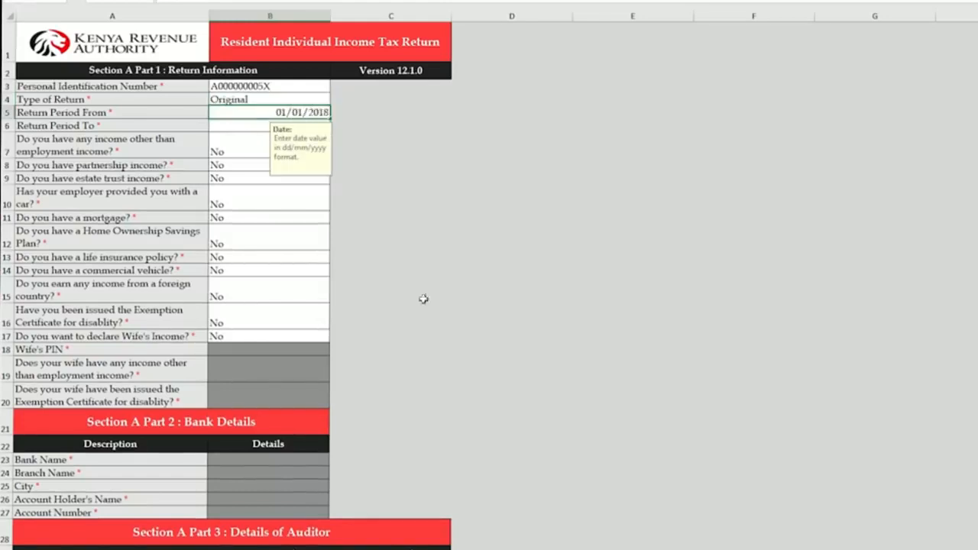
{"action": "key", "text": "Return"}
{"action": "type", "text": "31/12/2018"}
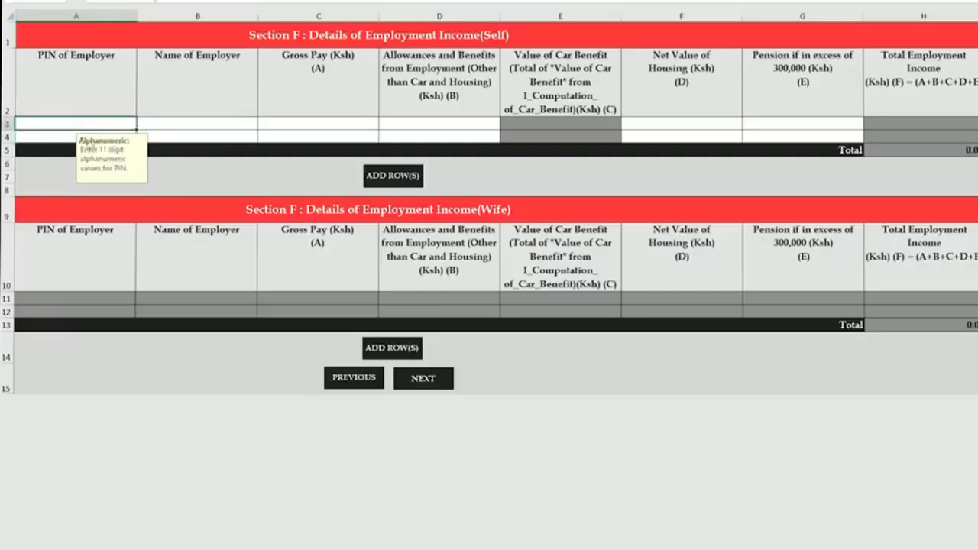
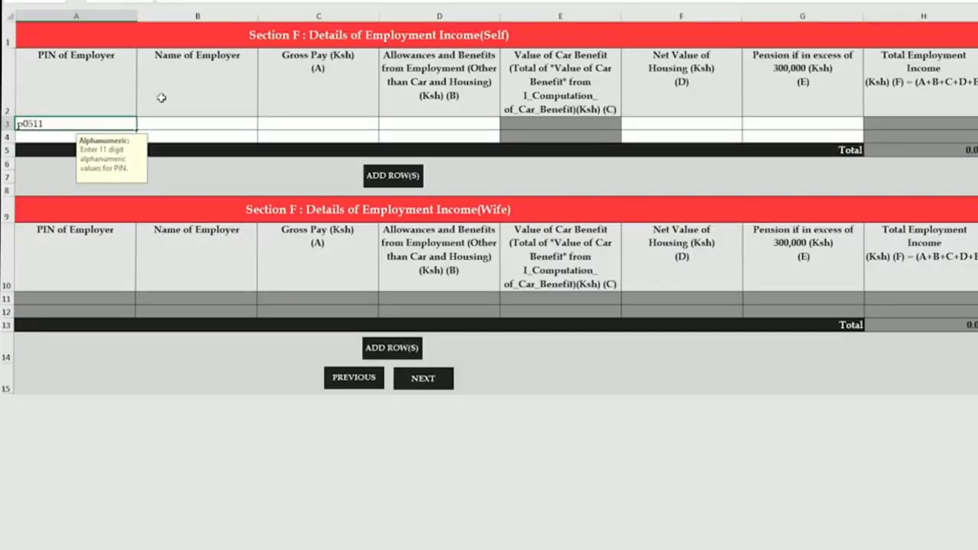
In Section F, enter the employer PIN, KENYA REVENUE AUTHORITY, 3,000,000 gross pay, and 0 for allowances, housing and pension.
{"action": "key", "text": "Tab"}
{"action": "type", "text": "KENYA"}
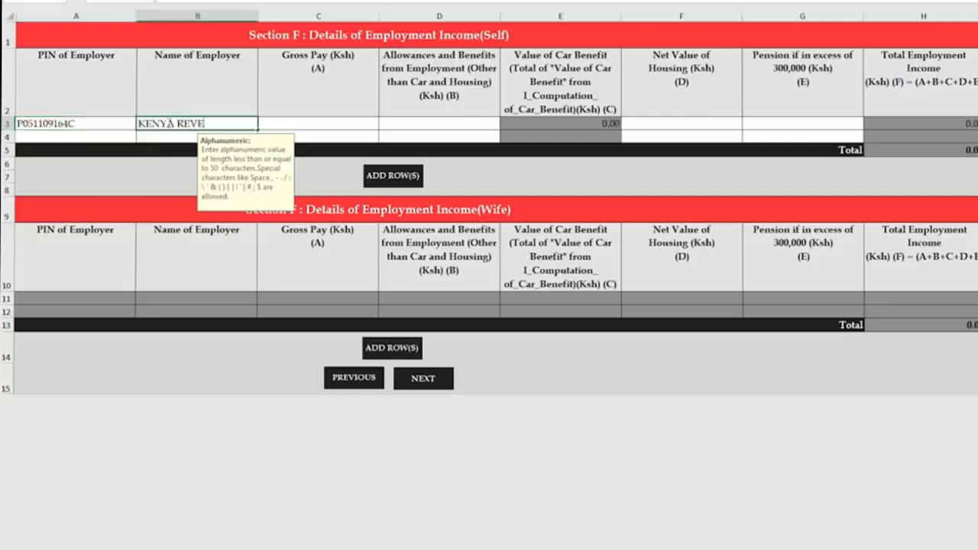
{"action": "type", "text": " REVENUE AUTHORITY"}
{"action": "left_click", "coordinate": [299, 125]}
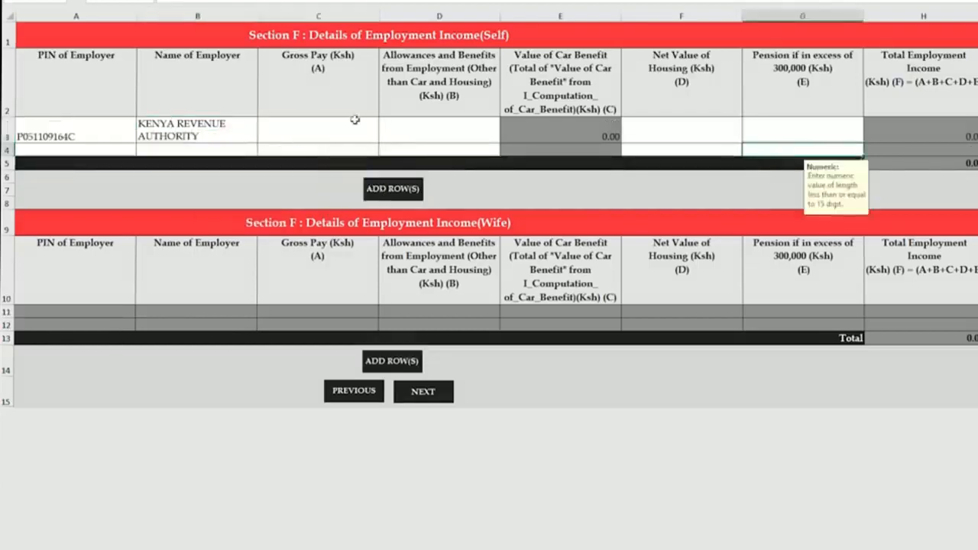
{"action": "type", "text": "3,000,000"}
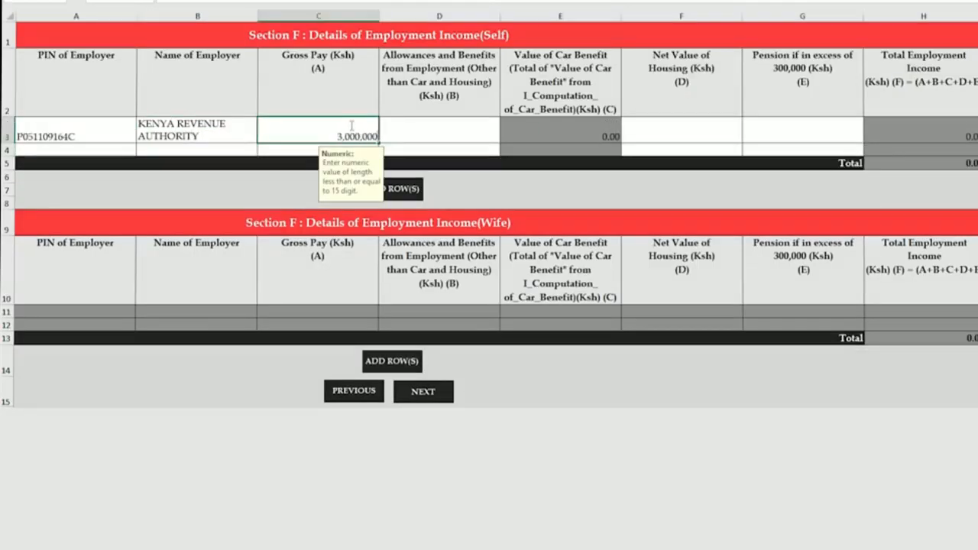
{"action": "left_click", "coordinate": [476, 130]}
{"action": "type", "text": "0"}
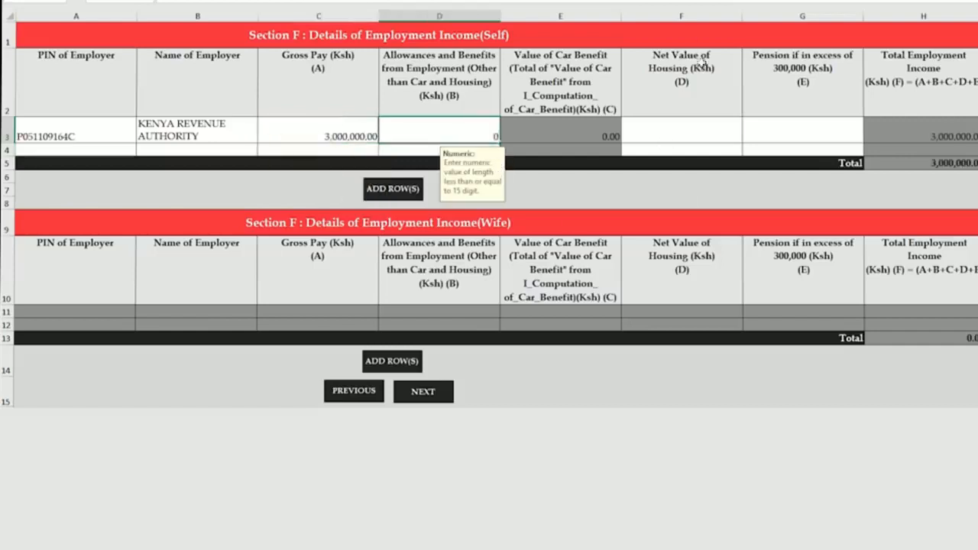
{"action": "left_click", "coordinate": [671, 139]}
{"action": "type", "text": "0"}
{"action": "left_click", "coordinate": [837, 127]}
{"action": "type", "text": "0"}
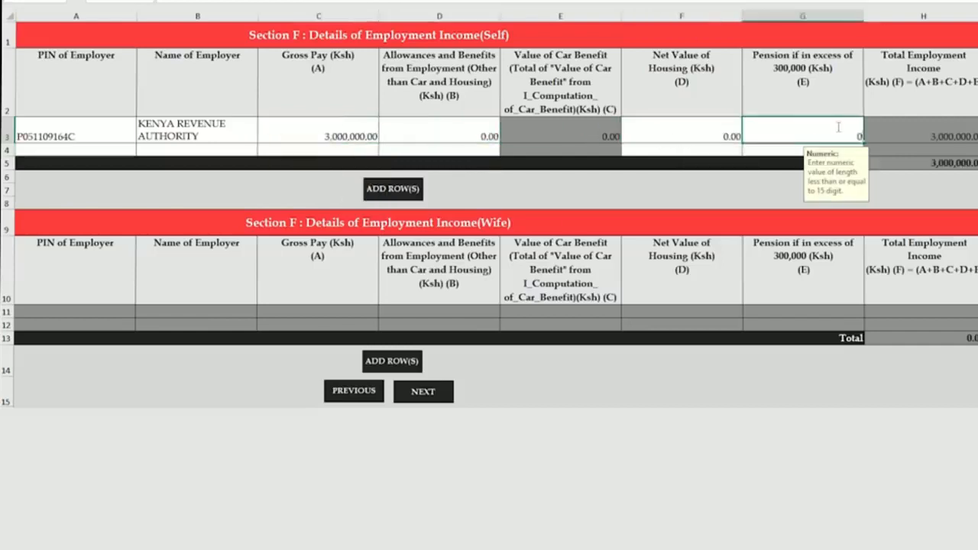
{"action": "left_click", "coordinate": [940, 192]}
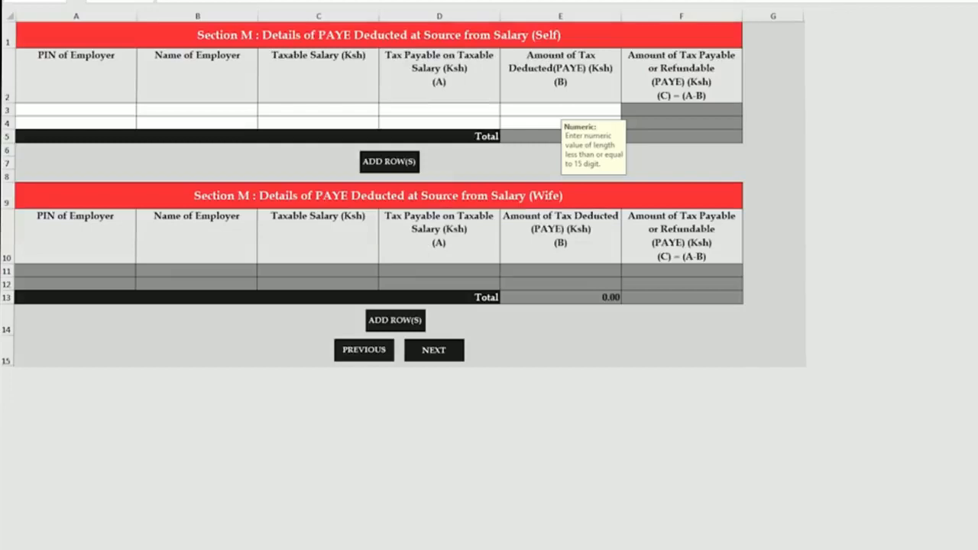
In Section M, select the employer PIN from the list and enter KENYA REVENUE AUTHORITY as the employer name.
{"action": "left_click", "coordinate": [114, 110]}
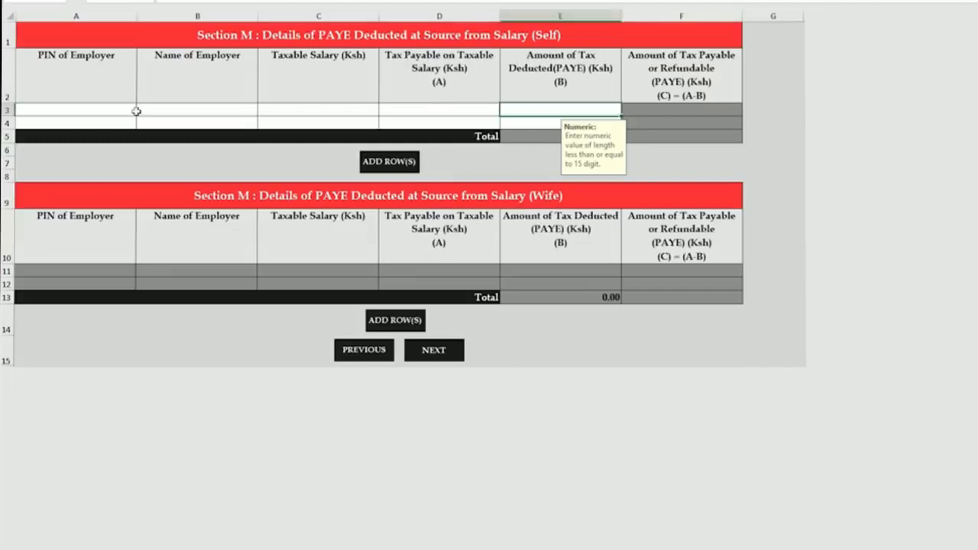
{"action": "left_click", "coordinate": [142, 110]}
{"action": "left_click", "coordinate": [121, 121]}
{"action": "left_click", "coordinate": [162, 111]}
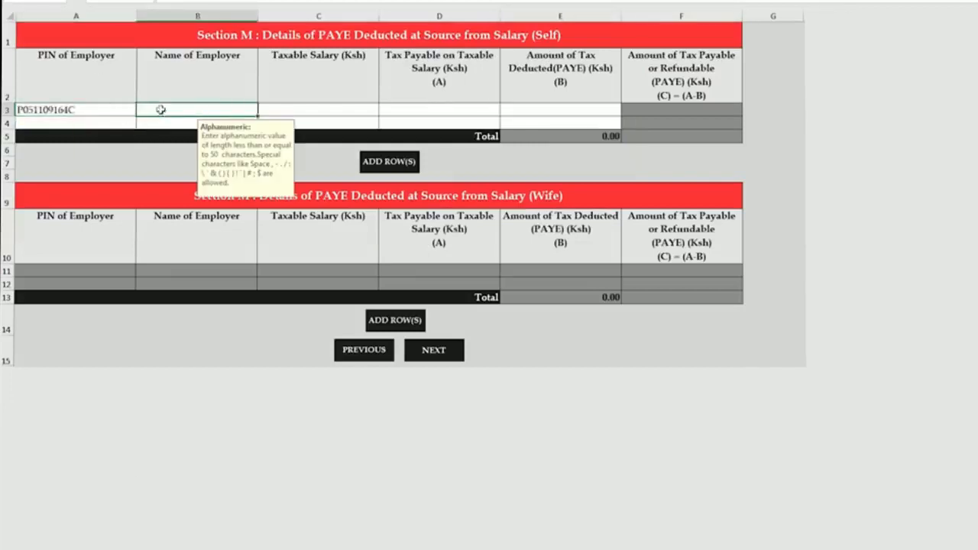
{"action": "type", "text": "KENYA R"}
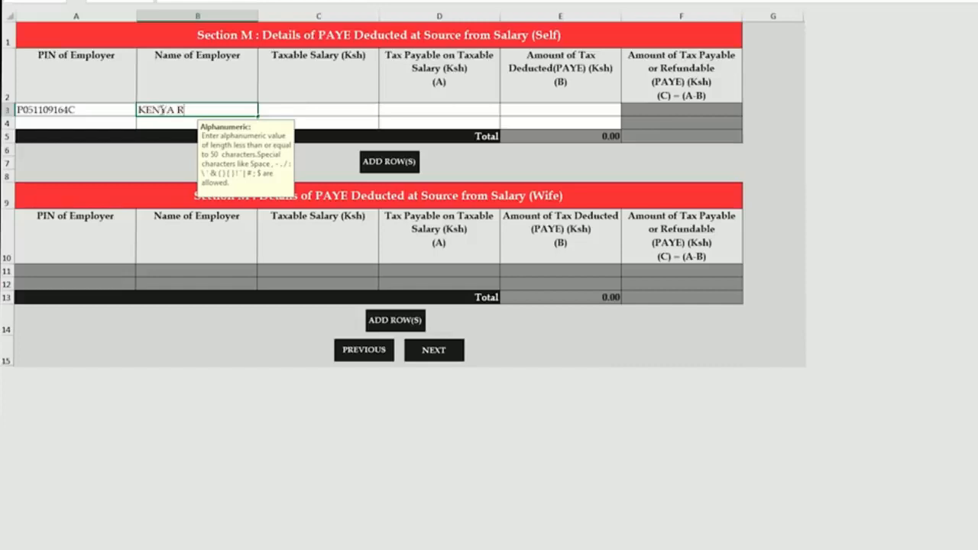
{"action": "type", "text": "EVENUE AUTHORITY"}
{"action": "left_click", "coordinate": [334, 111]}
Enter taxable salary 2,800,000, tax payable 768,771 and PAYE deducted 751,875.
{"action": "type", "text": "2,800,000"}
{"action": "left_click", "coordinate": [478, 116]}
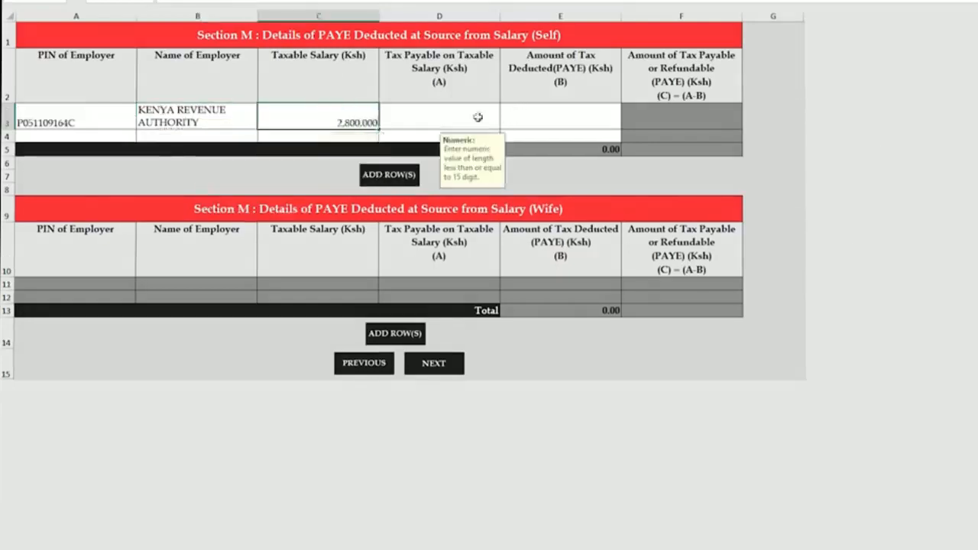
{"action": "type", "text": "768,771"}
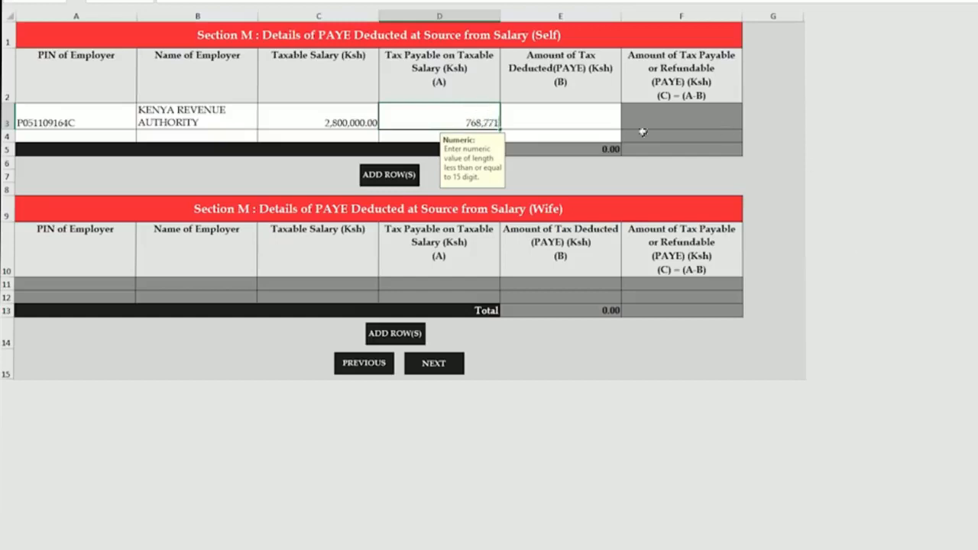
{"action": "left_click", "coordinate": [590, 123]}
{"action": "type", "text": "751,875"}
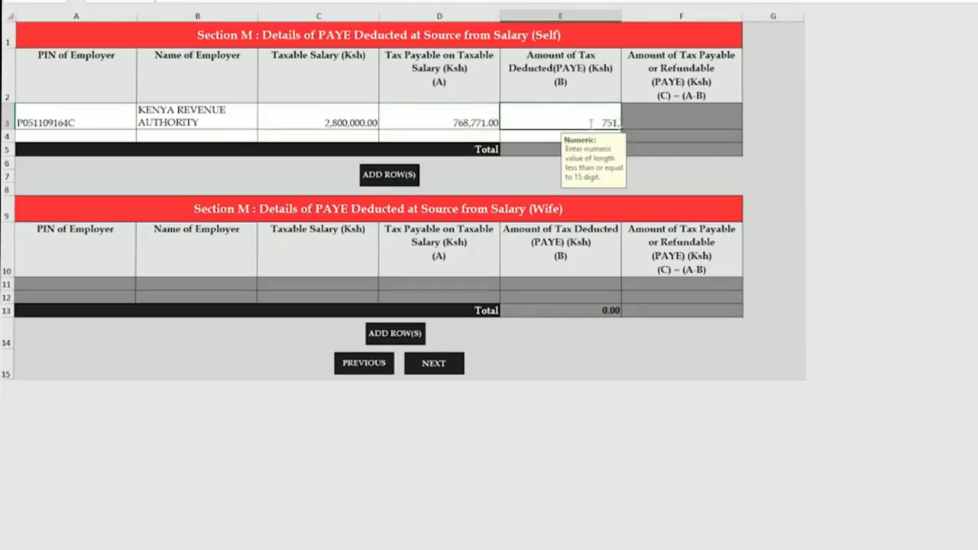
{"action": "left_click", "coordinate": [674, 177]}
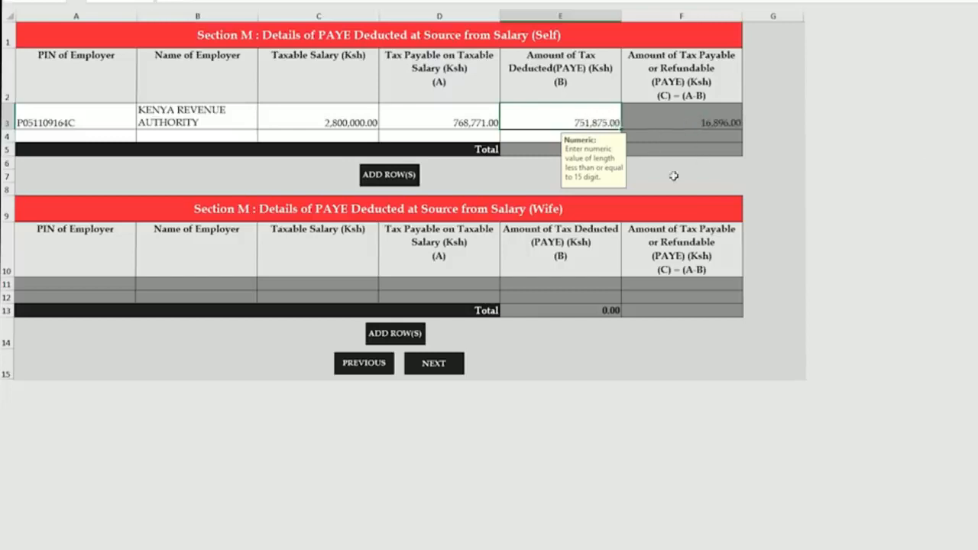
{"action": "left_click", "coordinate": [479, 126]}
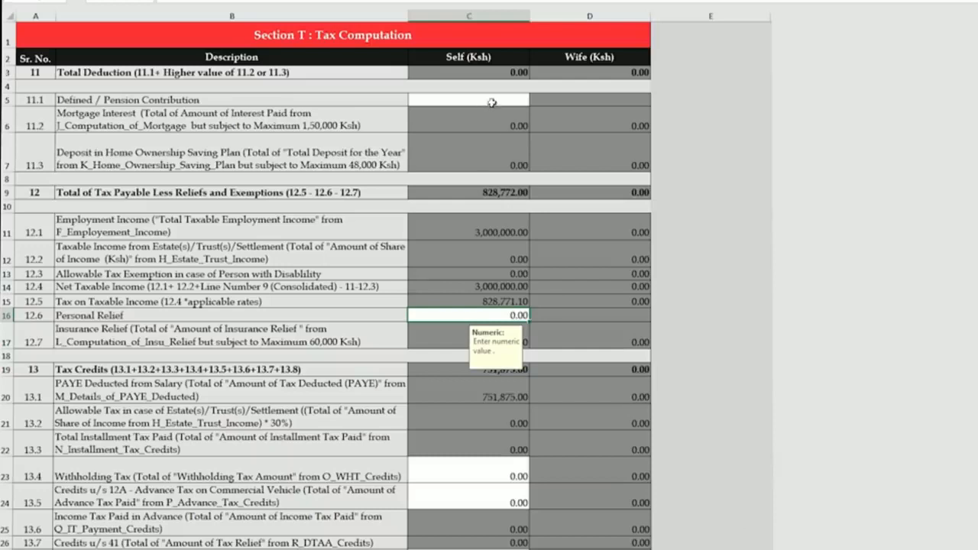
Re-enter the 200,003 pension contribution in Section T and type 16,896 as Personal Relief.
{"action": "left_click", "coordinate": [490, 100]}
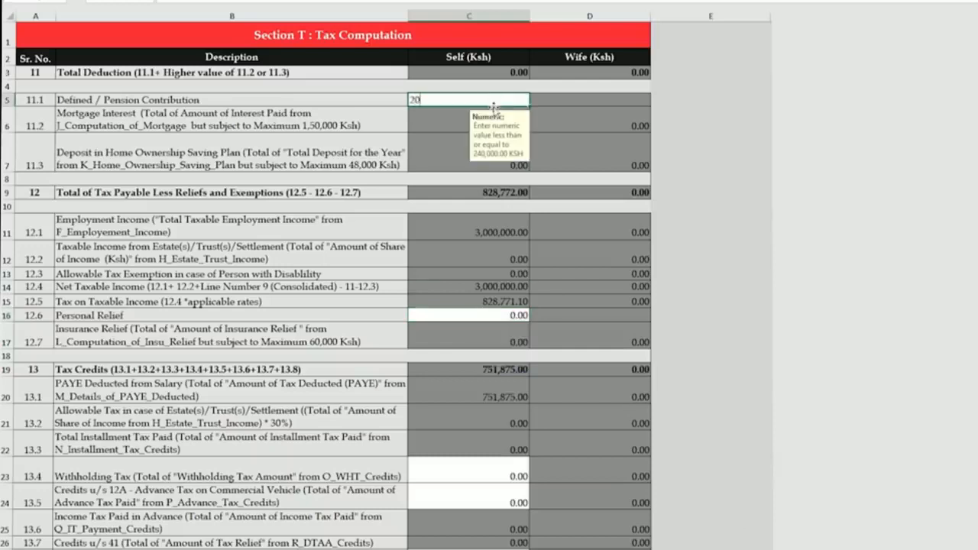
{"action": "key", "text": "Escape"}
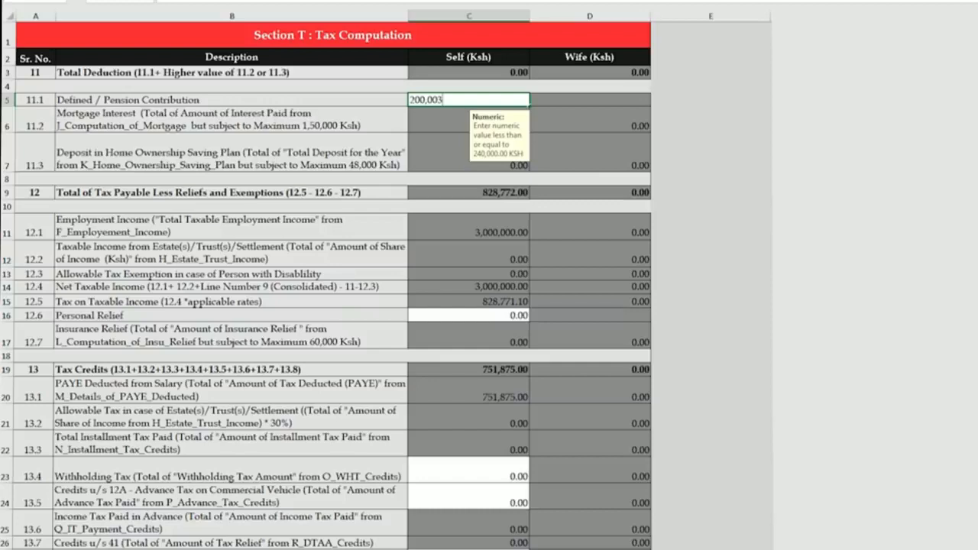
{"action": "left_click", "coordinate": [512, 315]}
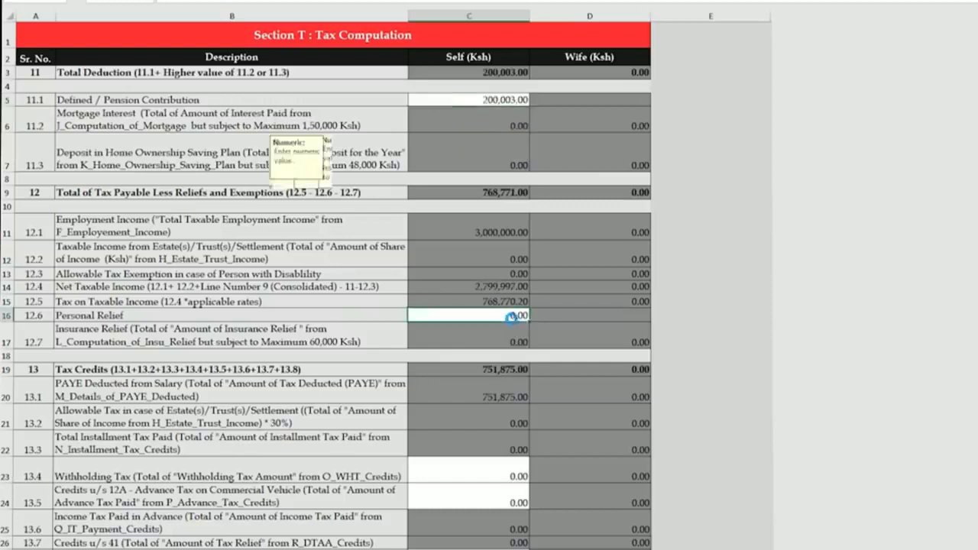
{"action": "type", "text": "16"}
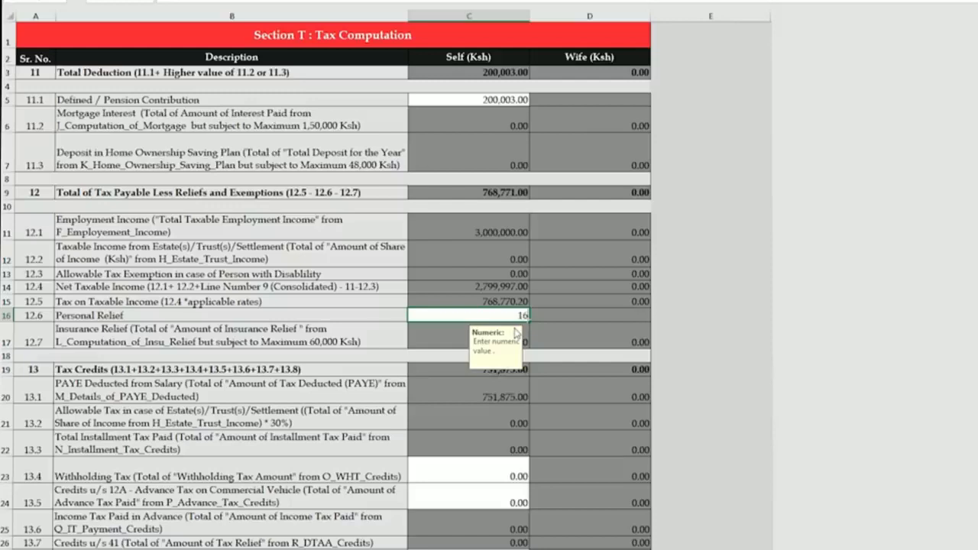
{"action": "type", "text": ",896"}
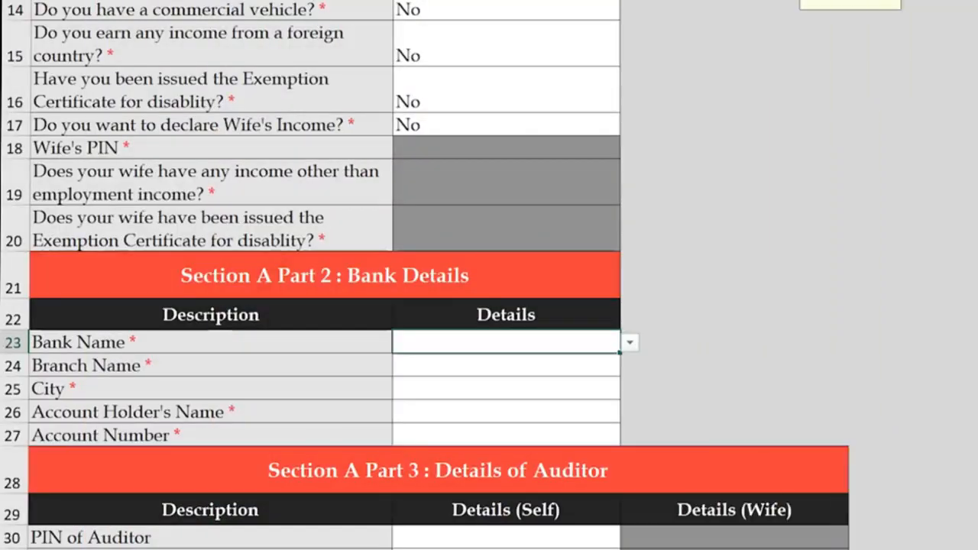
Select Co-operative Bank of Kenya Limited as the bank and Aga Khan Walk as the branch.
{"action": "left_click", "coordinate": [630, 342]}
{"action": "scroll", "coordinate": [504, 457], "scroll_direction": "down", "scroll_amount": 2}
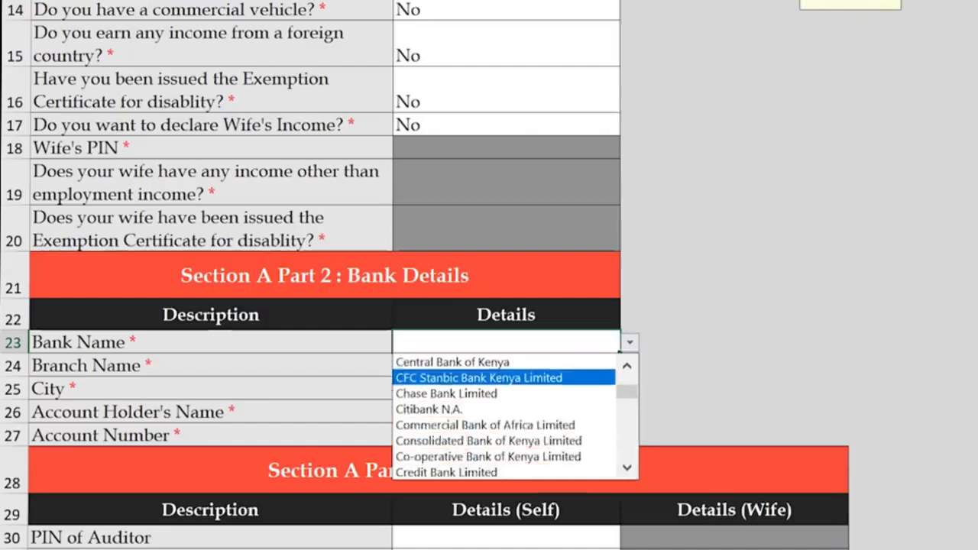
{"action": "left_click", "coordinate": [505, 470]}
{"action": "left_click", "coordinate": [504, 388]}
{"action": "left_click", "coordinate": [630, 388]}
{"action": "left_click", "coordinate": [459, 411]}
Enter Nairobi as city, then the account holder's name and the account number.
{"action": "left_click", "coordinate": [458, 412]}
{"action": "type", "text": "Nairobi"}
{"action": "key", "text": "Return"}
{"action": "key", "text": "Return"}
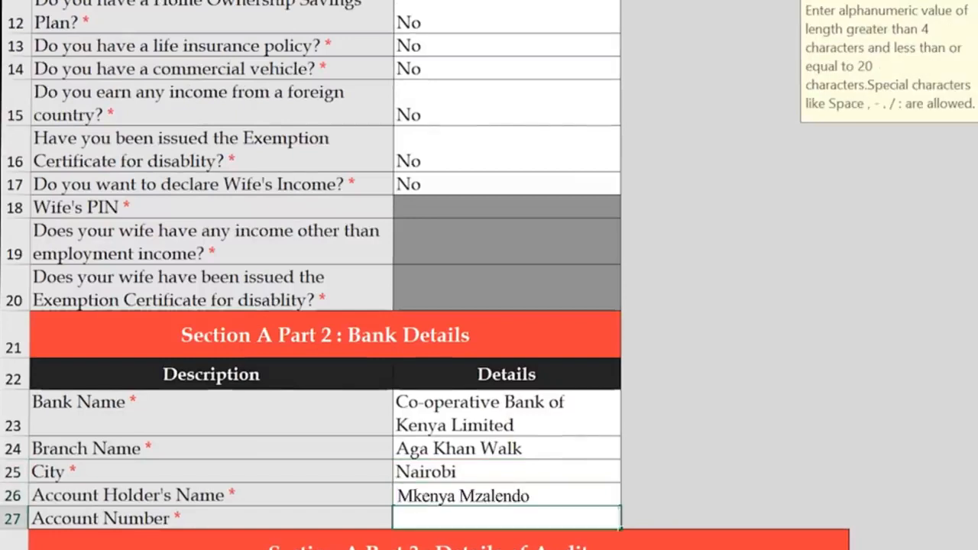
{"action": "key", "text": "Return"}
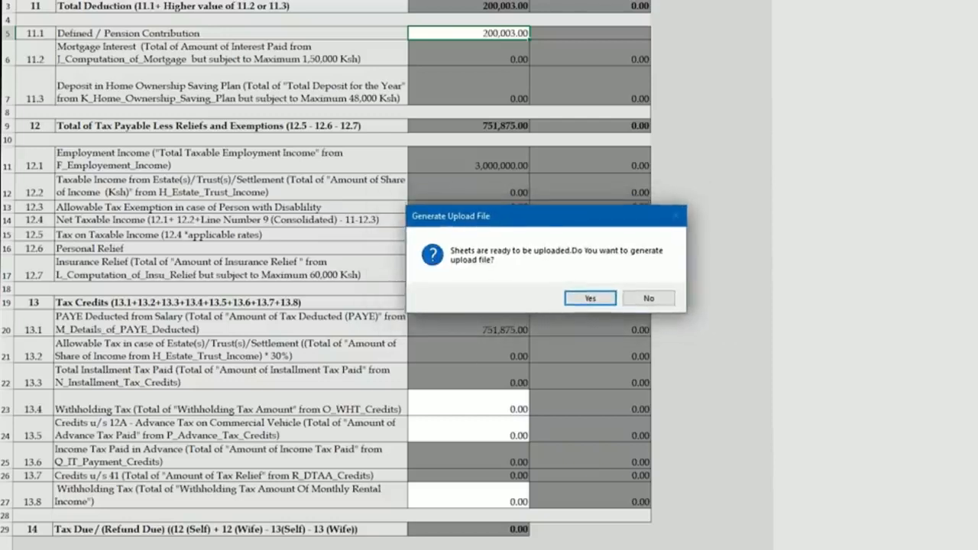
Confirm generating the upload file and tick I Agree to the iTax Terms and Conditions.
{"action": "key", "text": "Return"}
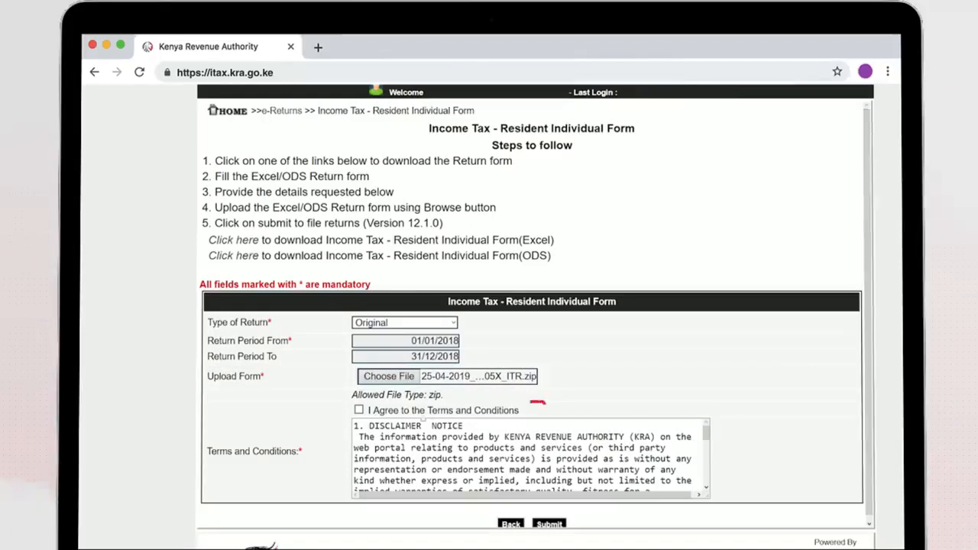
{"action": "left_click", "coordinate": [358, 410]}
{"action": "scroll", "coordinate": [546, 526], "scroll_direction": "down", "scroll_amount": 1}
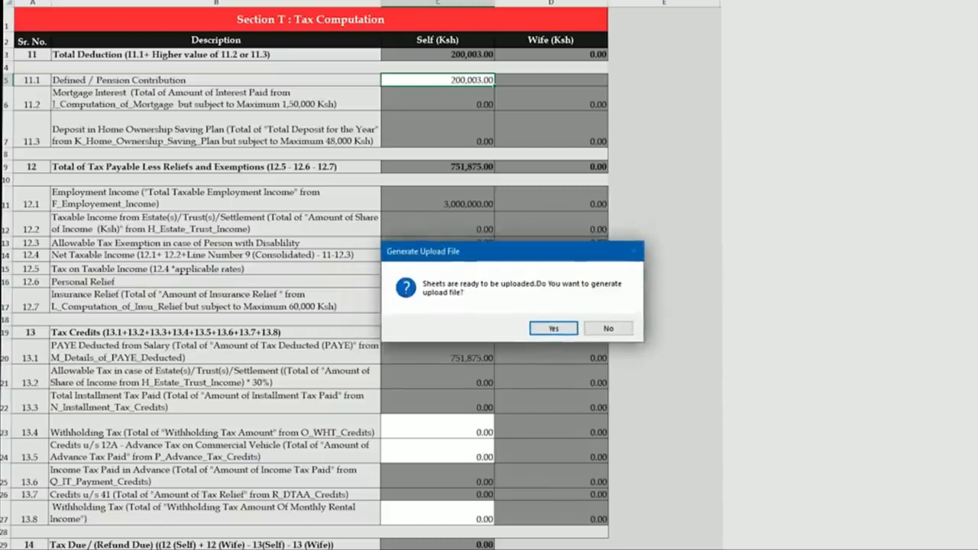
Generate the ITR upload zip file and dismiss the message giving its Documents location.
{"action": "key", "text": "Return"}
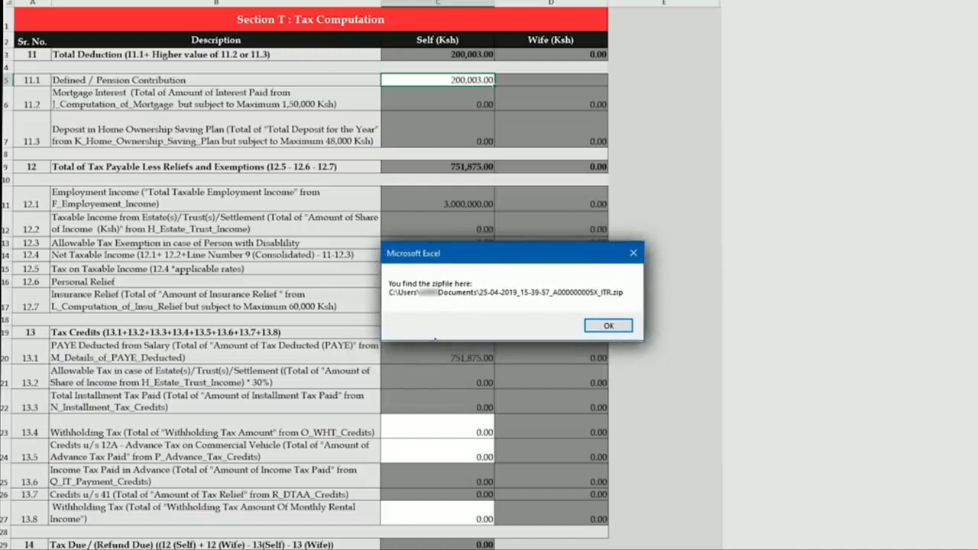
{"action": "key", "text": "Return"}
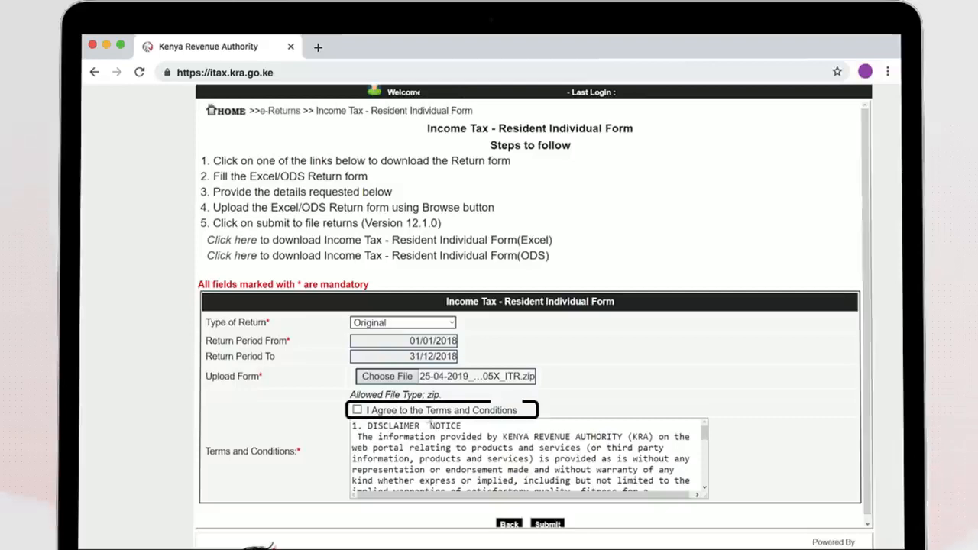
Agree to the Terms and Conditions and submit the uploaded resident individual return.
{"action": "left_click", "coordinate": [357, 411]}
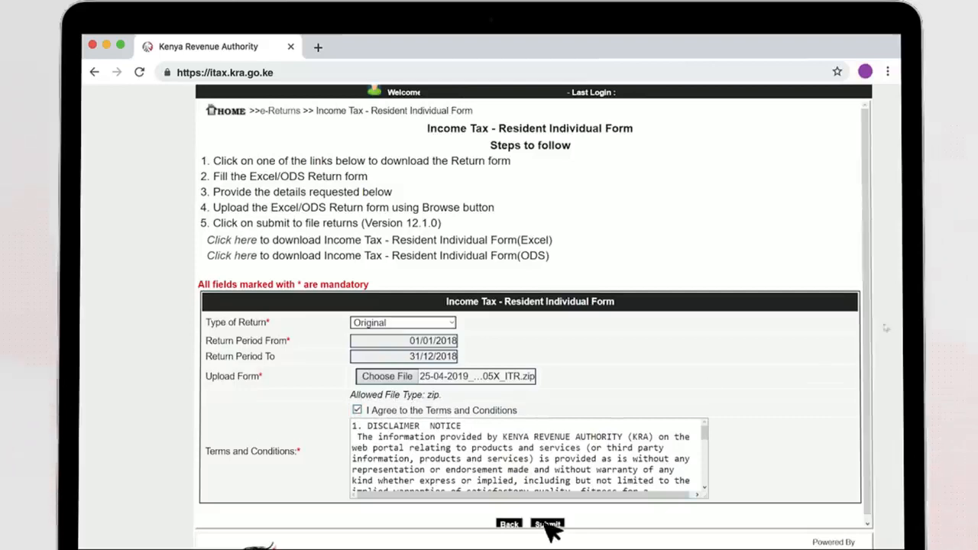
{"action": "scroll", "coordinate": [554, 531], "scroll_direction": "down", "scroll_amount": 1}
{"action": "left_click", "coordinate": [547, 520]}
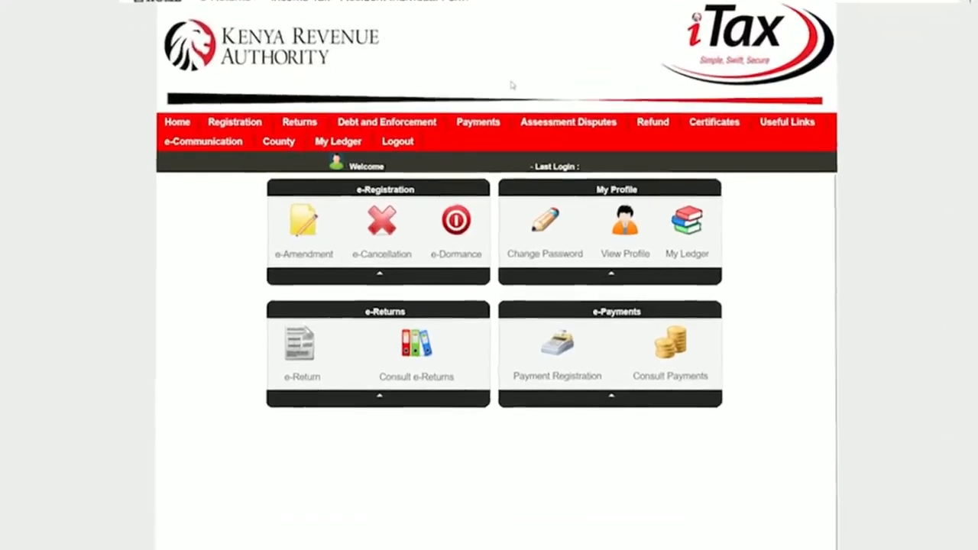
Start a new Payments > Payment Registration and proceed to the registration form.
{"action": "mouse_move", "coordinate": [507, 120]}
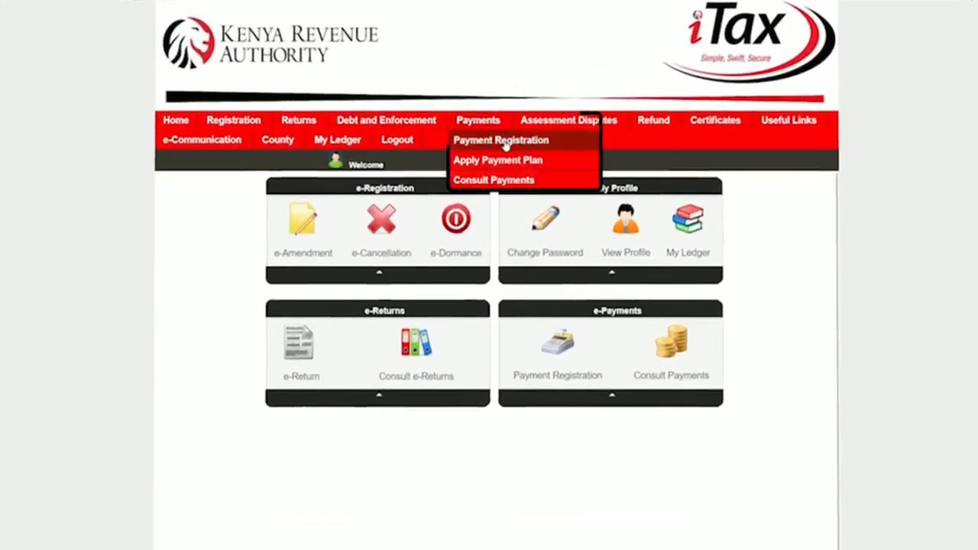
{"action": "left_click", "coordinate": [569, 142]}
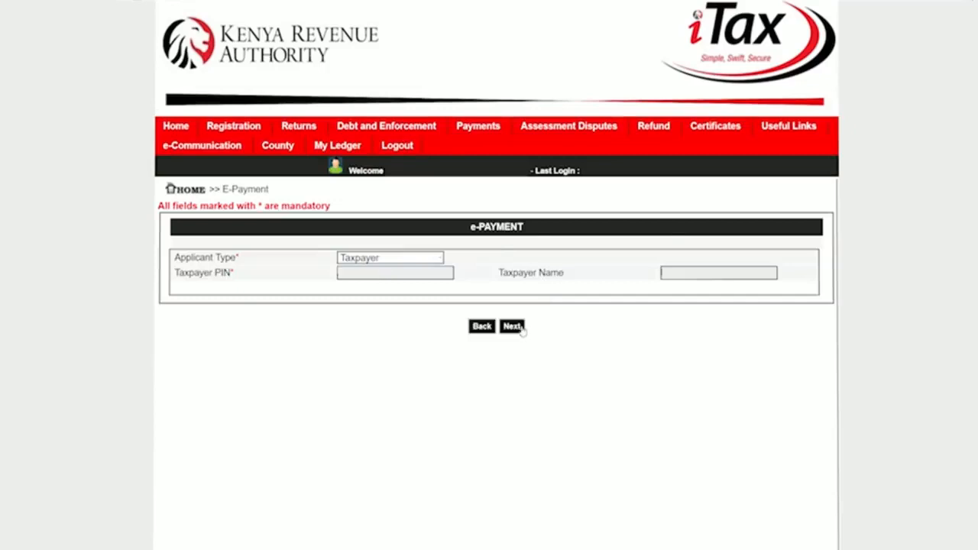
{"action": "left_click", "coordinate": [520, 328]}
Set Tax Head Income Tax, Sub Head (0101) Resident Individual and Payment Type Self Assessment Tax.
{"action": "left_click", "coordinate": [451, 354]}
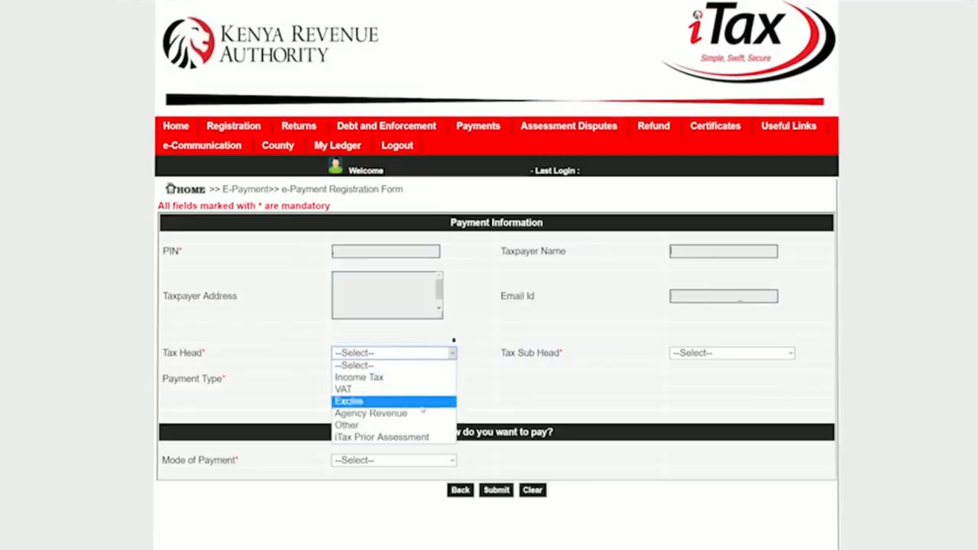
{"action": "left_click", "coordinate": [411, 377]}
{"action": "left_click", "coordinate": [788, 353]}
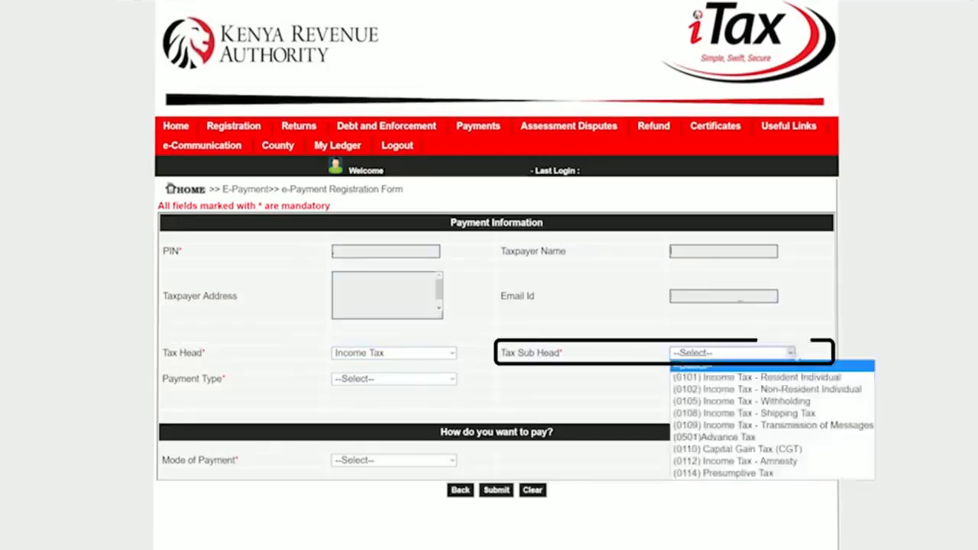
{"action": "left_click", "coordinate": [809, 378]}
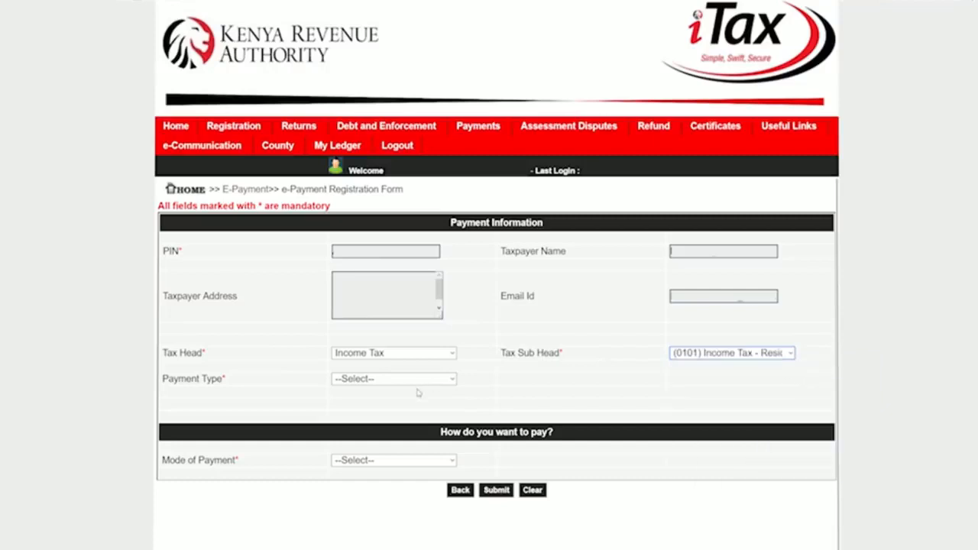
{"action": "left_click", "coordinate": [451, 379]}
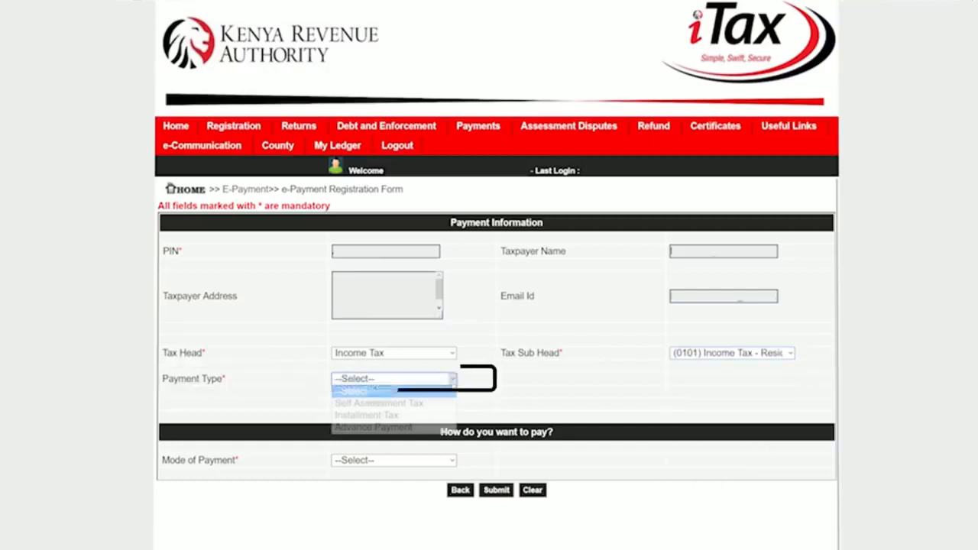
{"action": "left_click", "coordinate": [432, 405]}
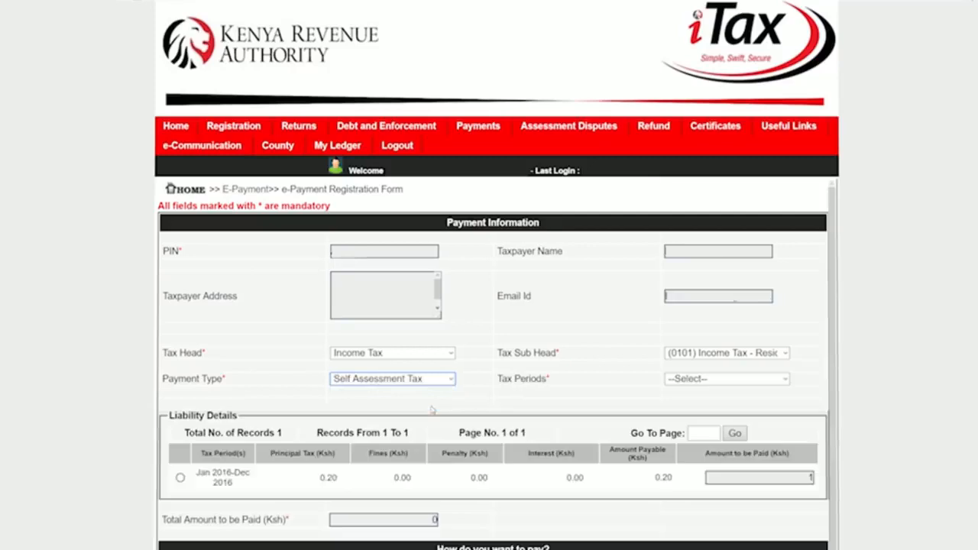